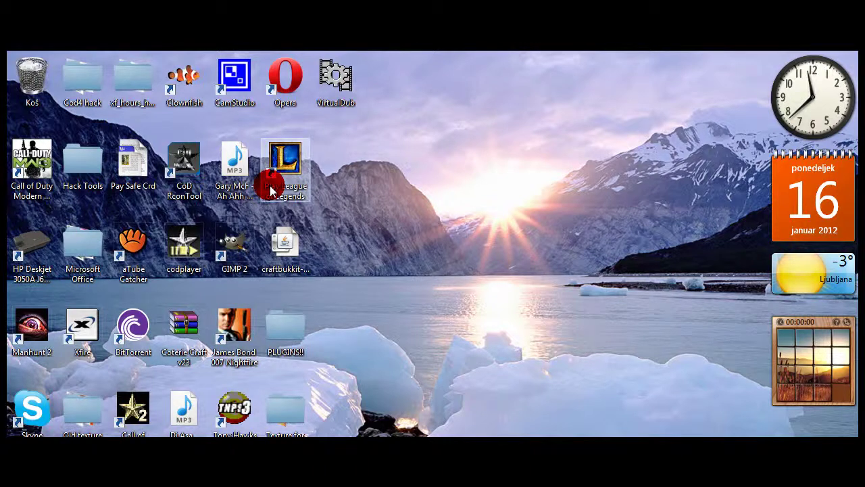
# - Drag the aTube Catcher shortcut out of the icon grid into empty desktop space
pyautogui.moveTo(145, 263)
pyautogui.mouseDown()
pyautogui.moveTo(169, 270)
pyautogui.moveTo(551, 244)
pyautogui.mouseUp()
pyautogui.moveTo(419, 423); pyautogui.dragTo(583, 139)
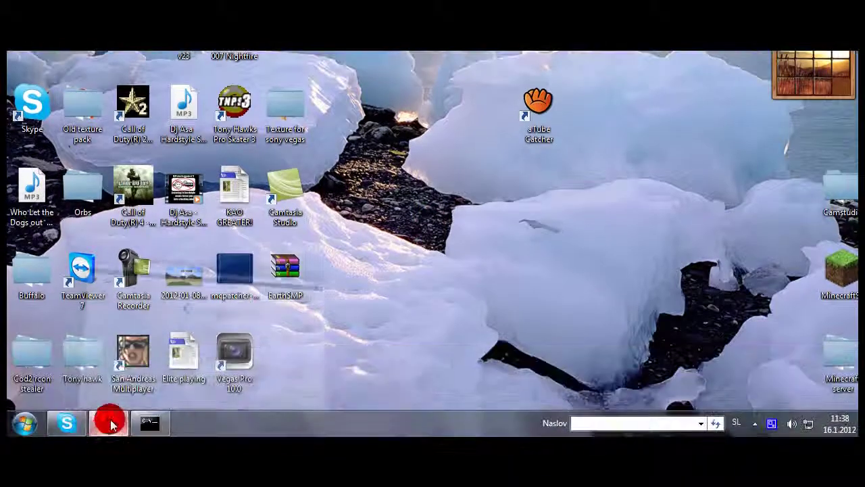
# - Search Google for 'atube cathcer download'
pyautogui.click(110, 417)
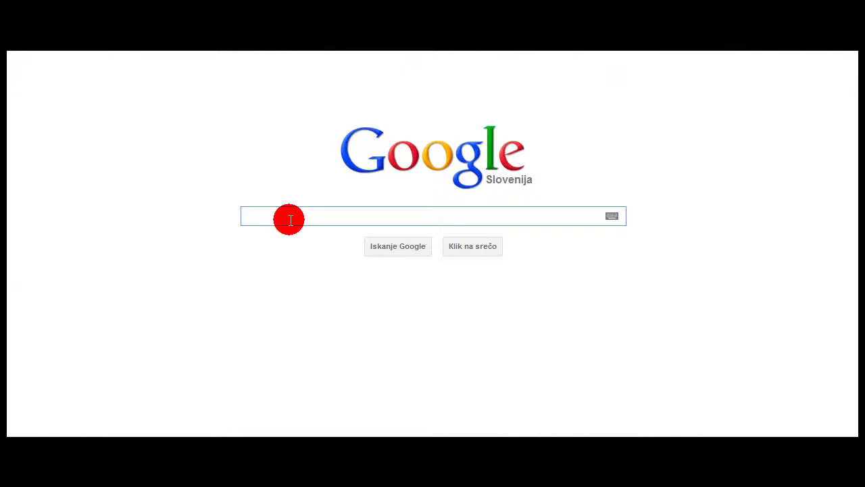
pyautogui.write('atube cathcer down')
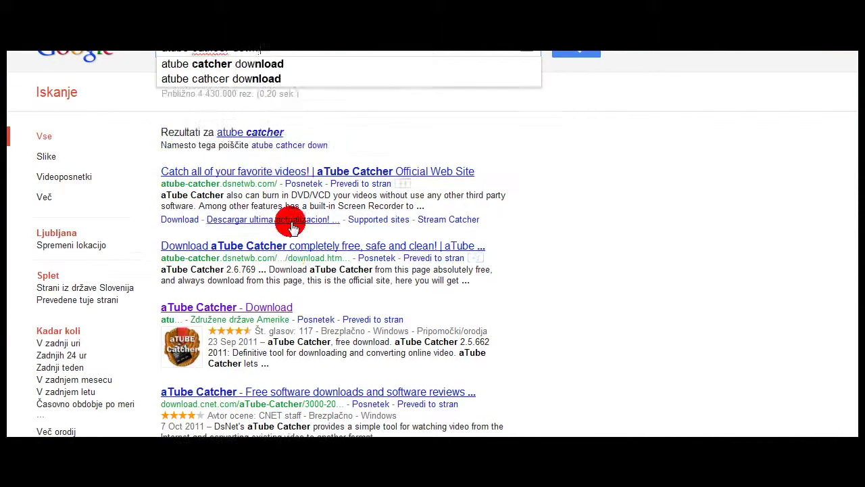
pyautogui.write('load')
pyautogui.press('Return')
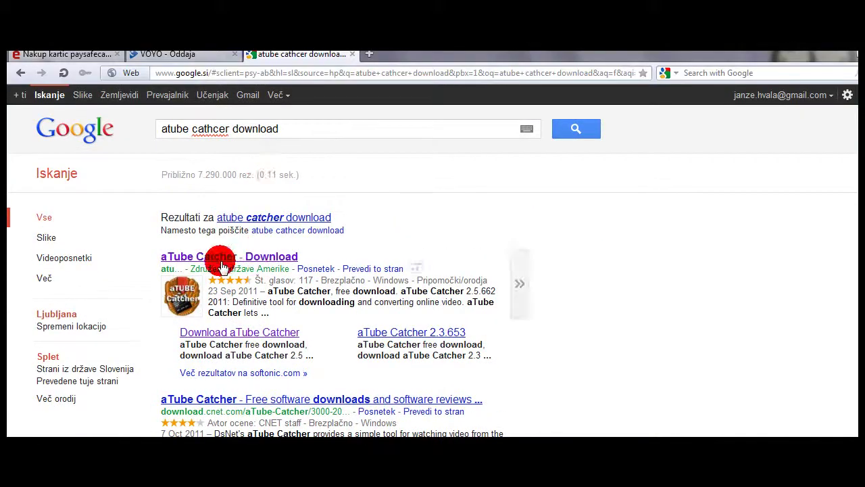
# - Open the Softonic aTube Catcher result, start Free Download, then cancel it and close the tab
pyautogui.click(280, 257)
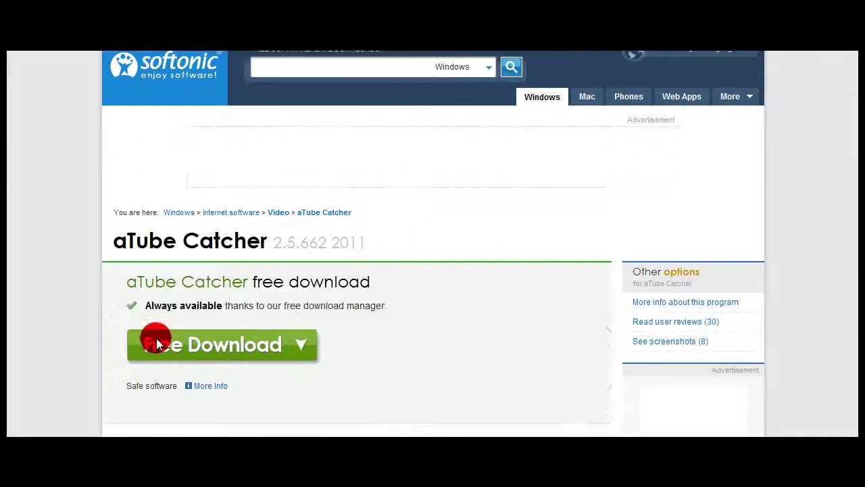
pyautogui.click(157, 343)
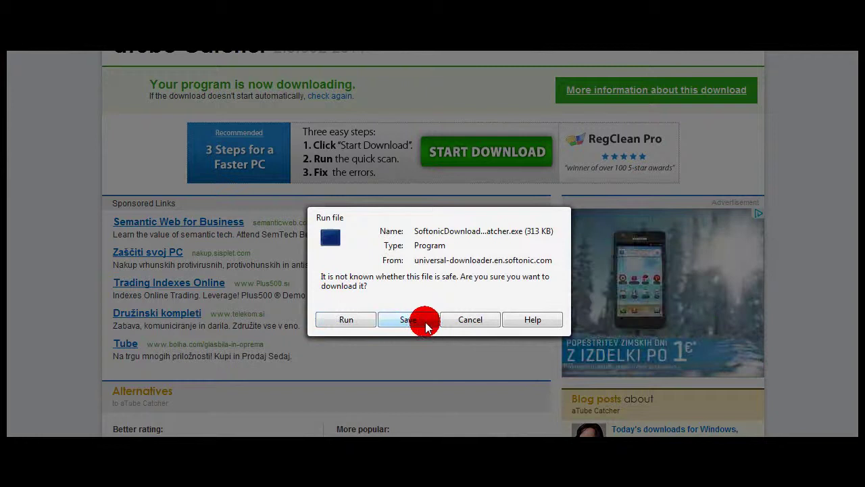
pyautogui.click(464, 328)
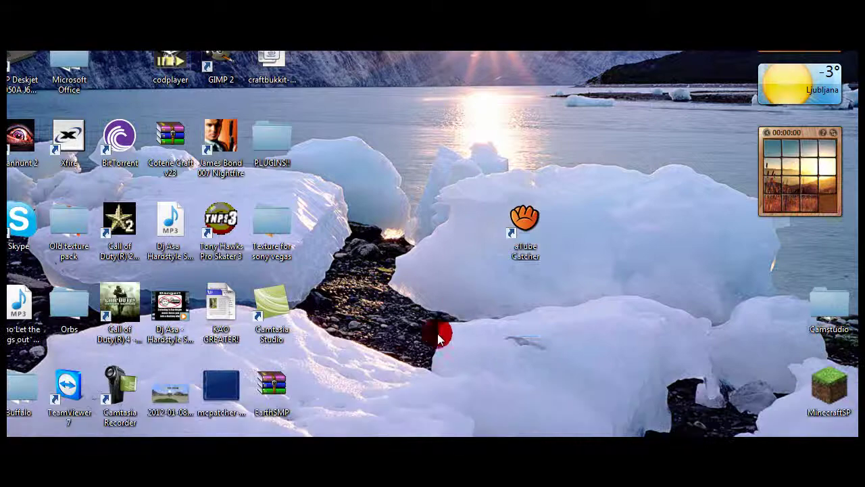
# - Launch aTube Catcher from its desktop shortcut and answer Ne to the update offer
pyautogui.moveTo(438, 334)
pyautogui.mouseDown()
pyautogui.moveTo(573, 217)
pyautogui.moveTo(610, 152)
pyautogui.moveTo(438, 318)
pyautogui.mouseUp()
pyautogui.click(438, 318)
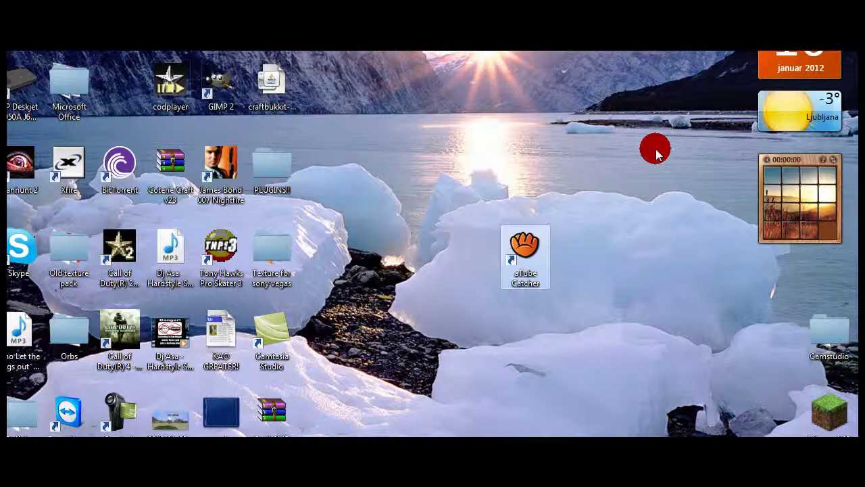
pyautogui.moveTo(655, 149)
pyautogui.mouseDown()
pyautogui.moveTo(496, 332)
pyautogui.moveTo(451, 326)
pyautogui.mouseUp()
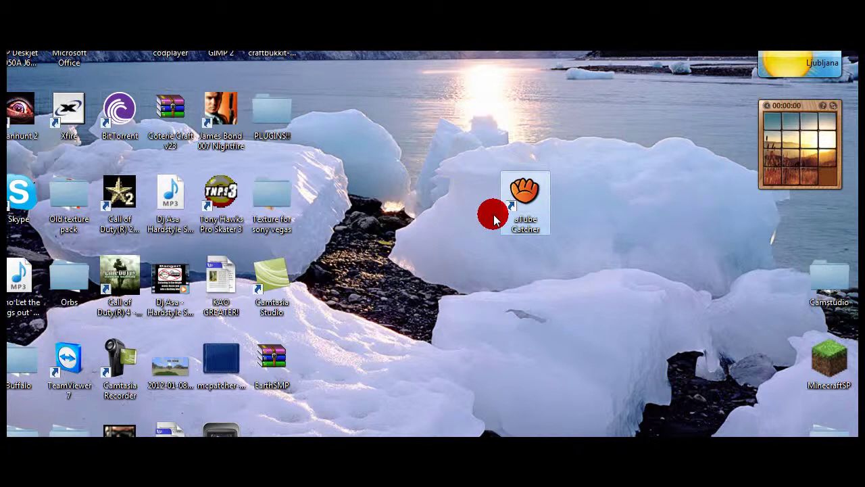
pyautogui.doubleClick(514, 203)
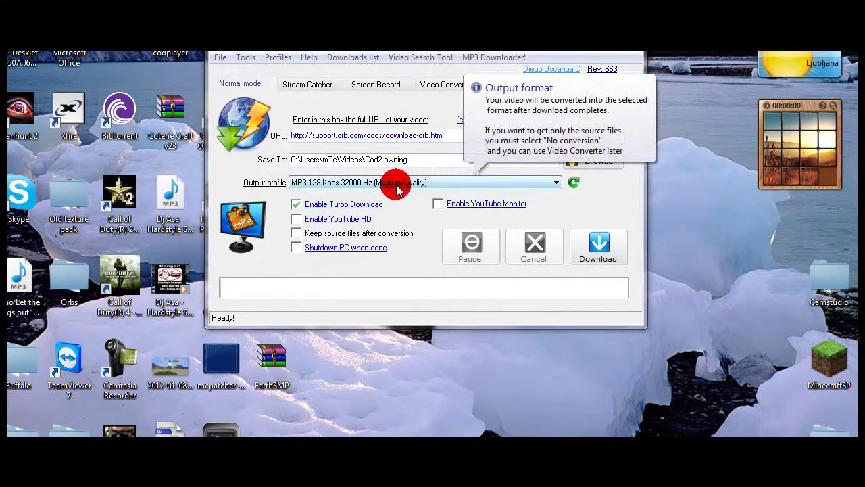
pyautogui.click(561, 219)
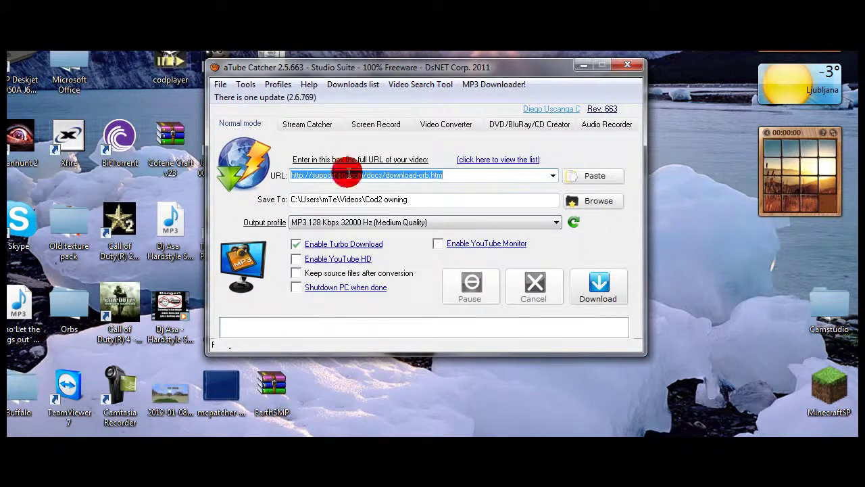
# - Open aTube Catcher's output profile list, then load a pasted YouTube address in a new Opera tab
pyautogui.click(401, 227)
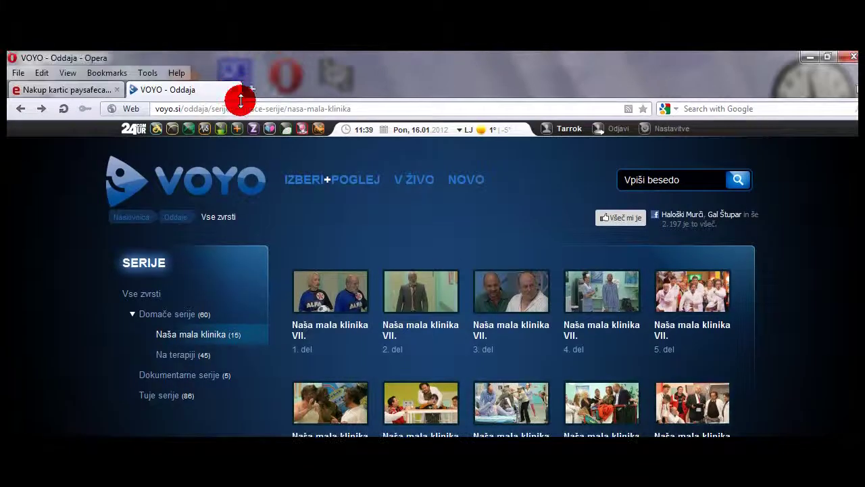
pyautogui.click(252, 89)
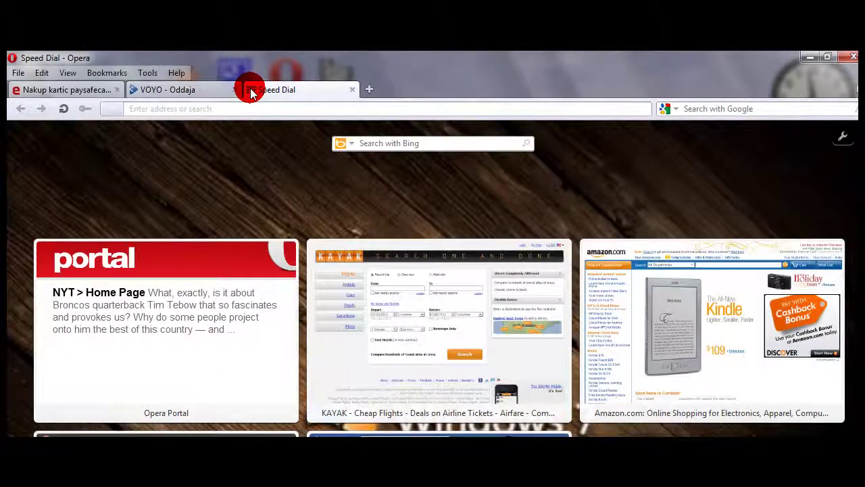
pyautogui.hotkey('ctrl', 'v')
pyautogui.press('Return')
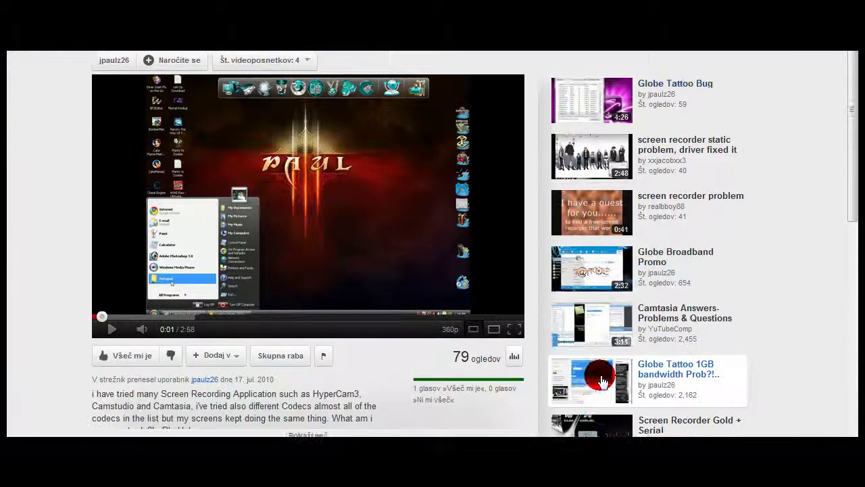
# - Browse suggested videos: Globe Broadband Promo, Globe Broadband Modem and Netgear 3G router review
pyautogui.click(639, 162)
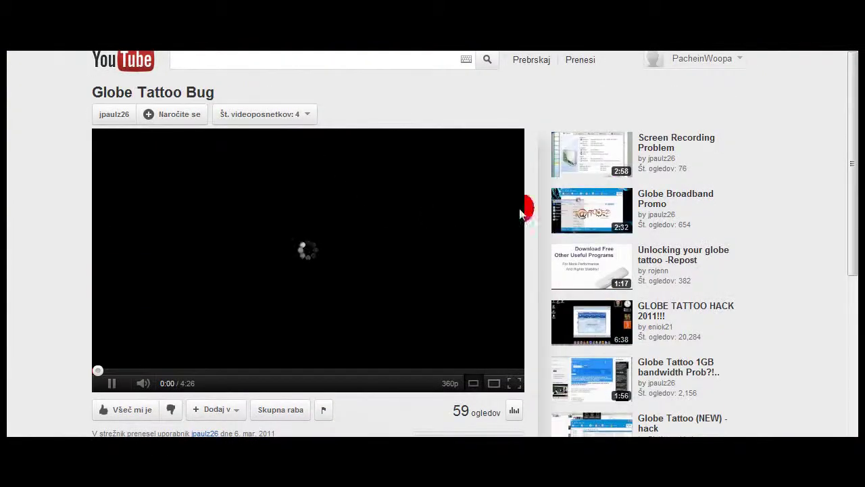
pyautogui.click(571, 211)
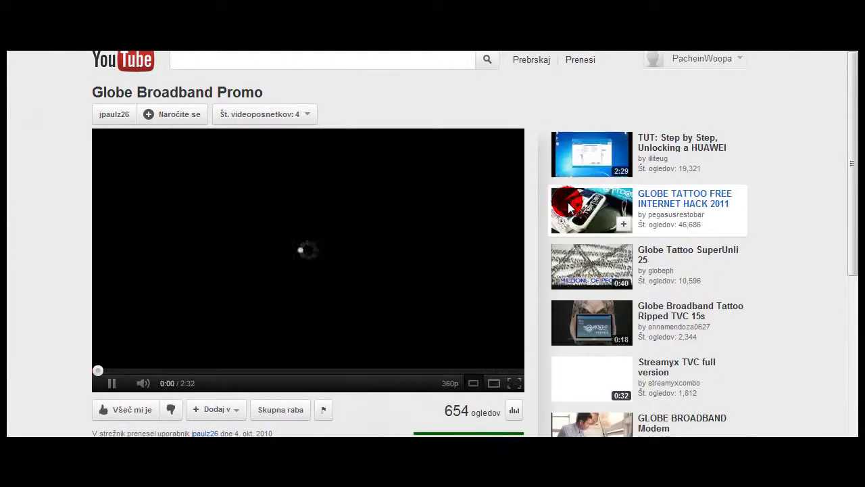
pyautogui.click(629, 354)
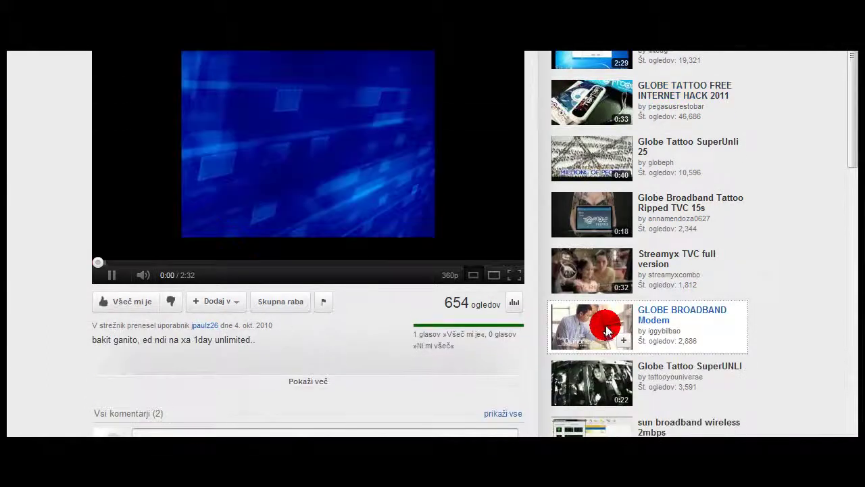
pyautogui.click(606, 326)
pyautogui.click(607, 176)
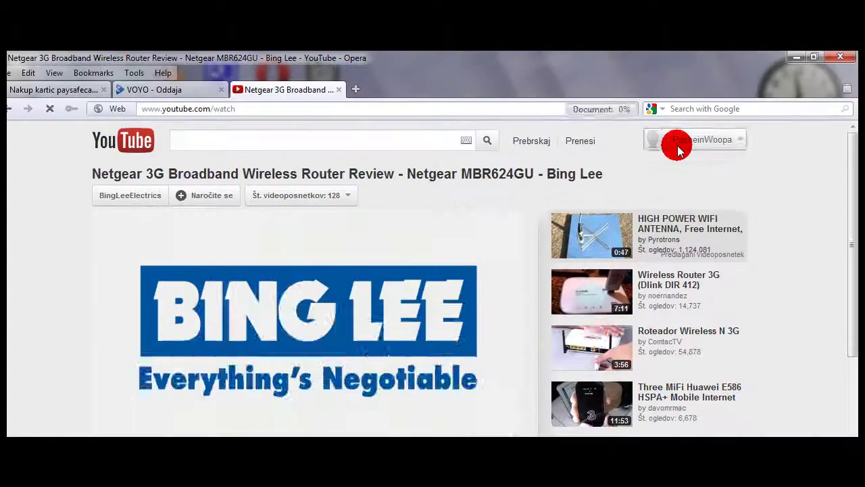
# - Go to My channel from the account menu and scroll through its videos
pyautogui.click(678, 144)
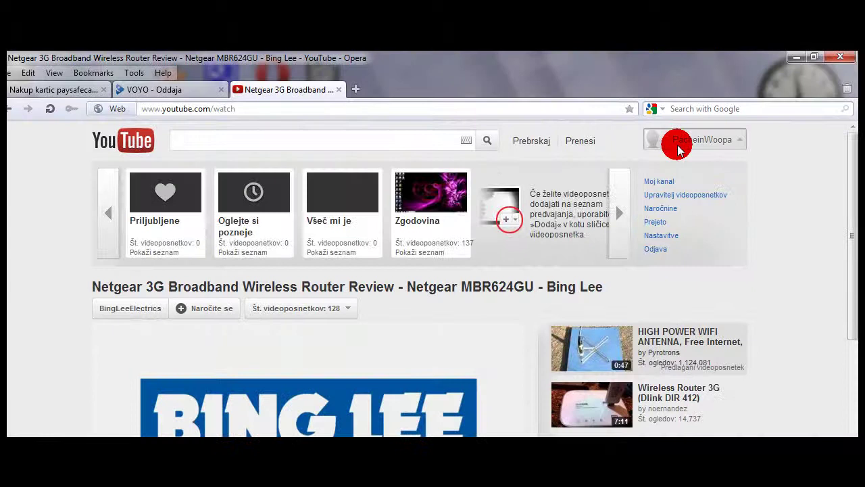
pyautogui.click(661, 181)
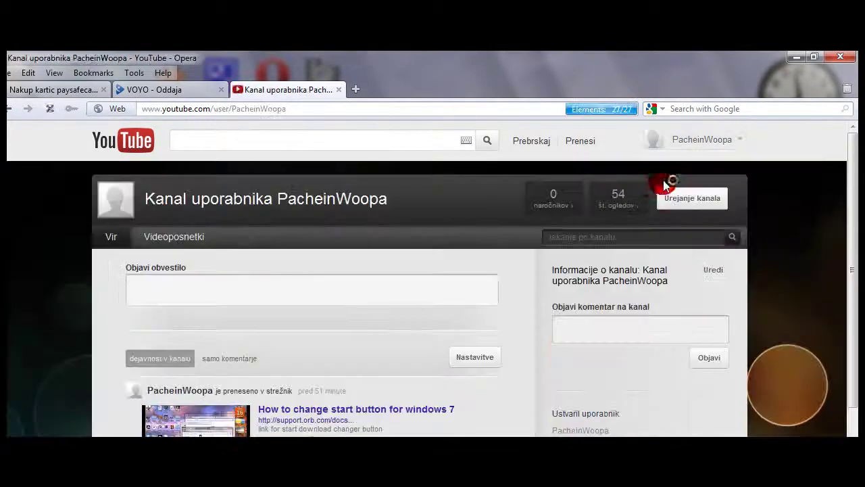
pyautogui.scroll(-2, 286, 348)
pyautogui.scroll(-3, 286, 324)
pyautogui.scroll(-4, 286, 325)
pyautogui.scroll(-4, 289, 325)
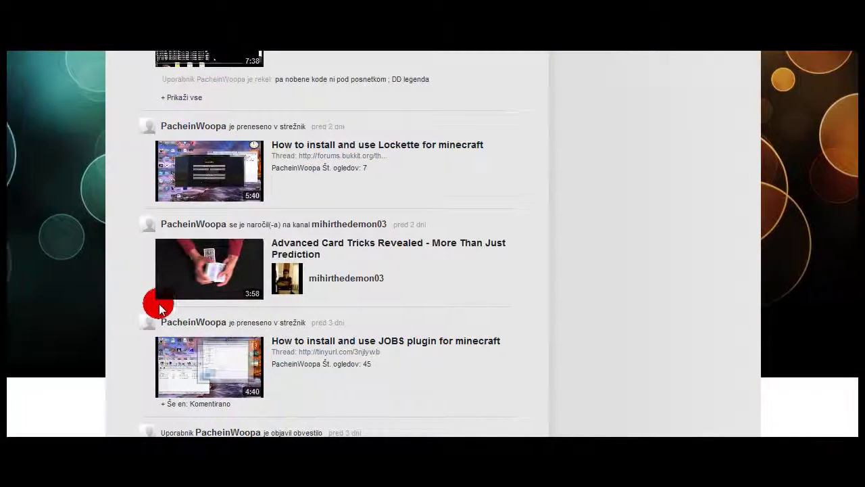
pyautogui.scroll(-1, 158, 309)
pyautogui.scroll(3, 138, 309)
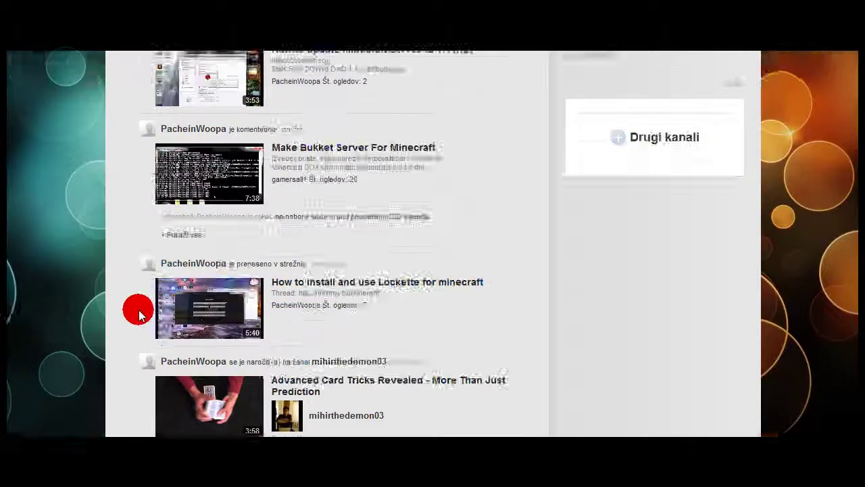
pyautogui.scroll(2, 139, 309)
# - Open the Minecraft server videos, then 'How to change start button for windows 7'
pyautogui.click(195, 297)
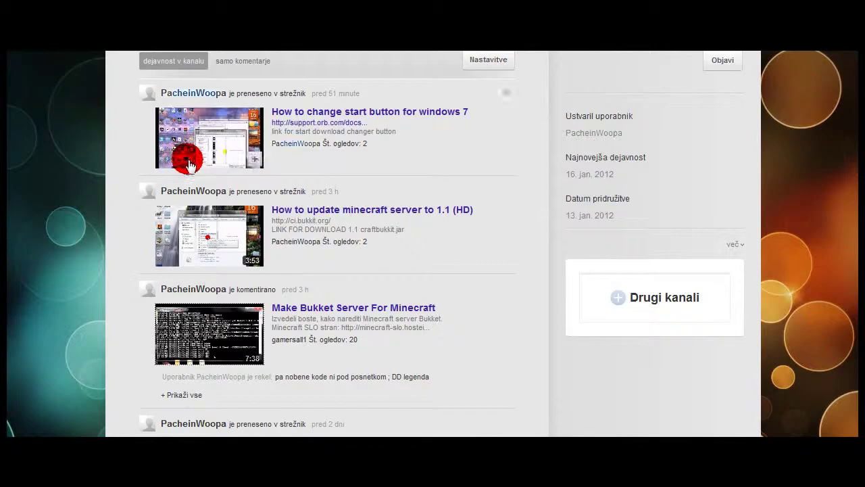
pyautogui.click(194, 222)
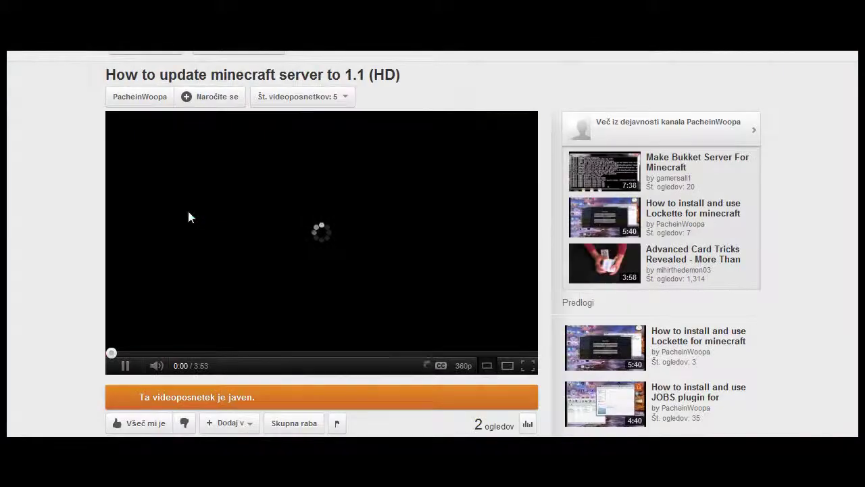
pyautogui.click(101, 169)
pyautogui.click(184, 176)
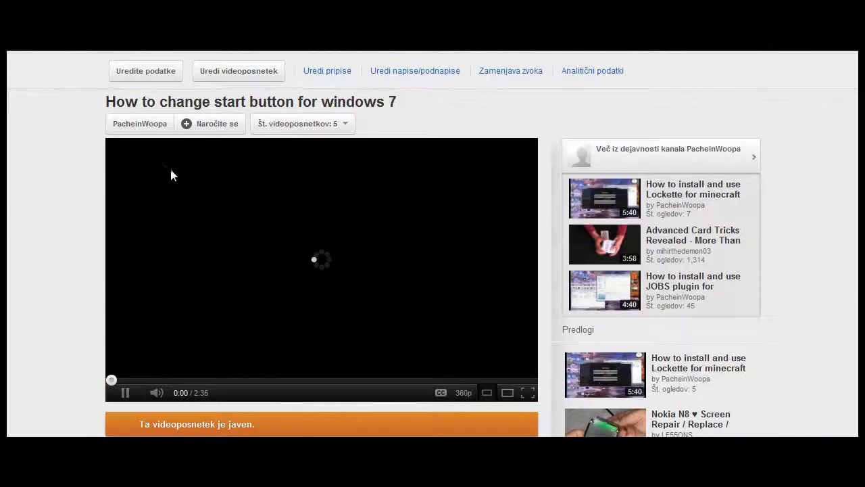
pyautogui.scroll(-2, 122, 320)
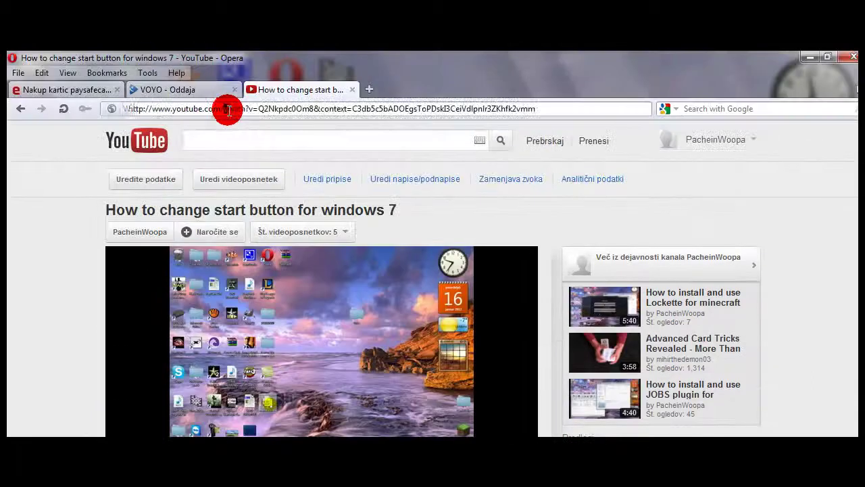
# - Select the video's full web address in the address bar and copy it
pyautogui.rightClick(228, 108)
pyautogui.click(539, 108)
pyautogui.tripleClick(539, 108)
pyautogui.rightClick(541, 108)
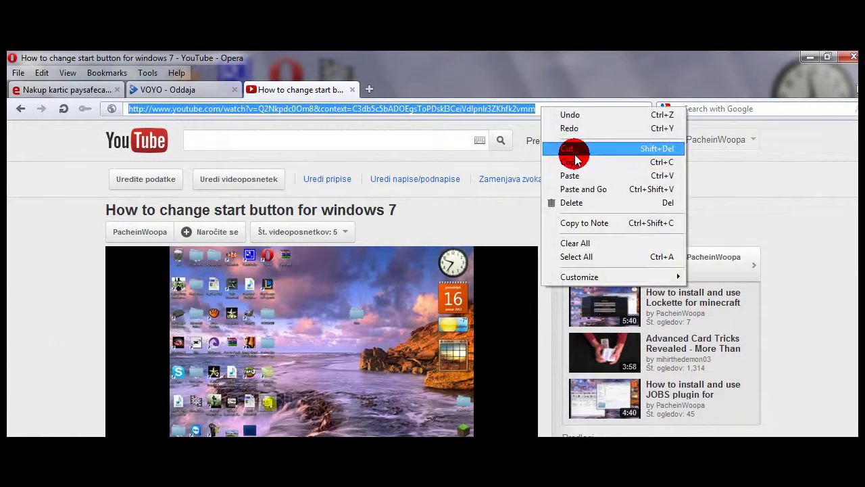
pyautogui.click(589, 166)
# - Paste the copied YouTube link into aTube Catcher as the video source
pyautogui.click(216, 408)
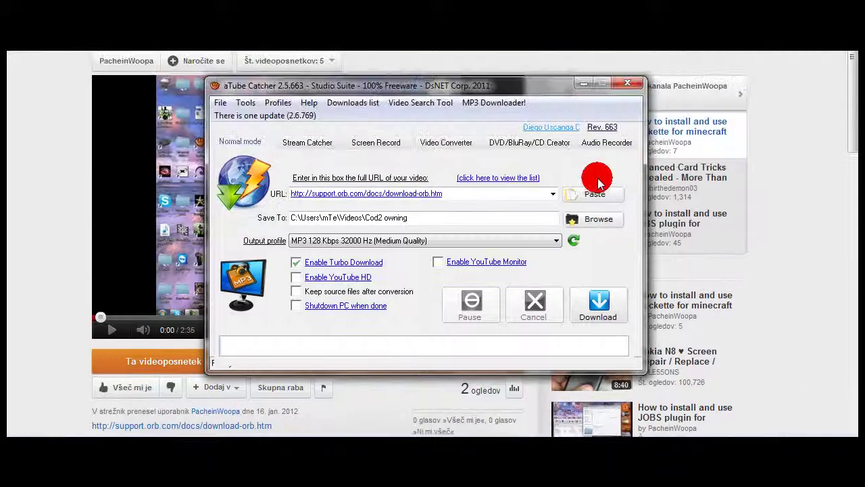
pyautogui.click(597, 196)
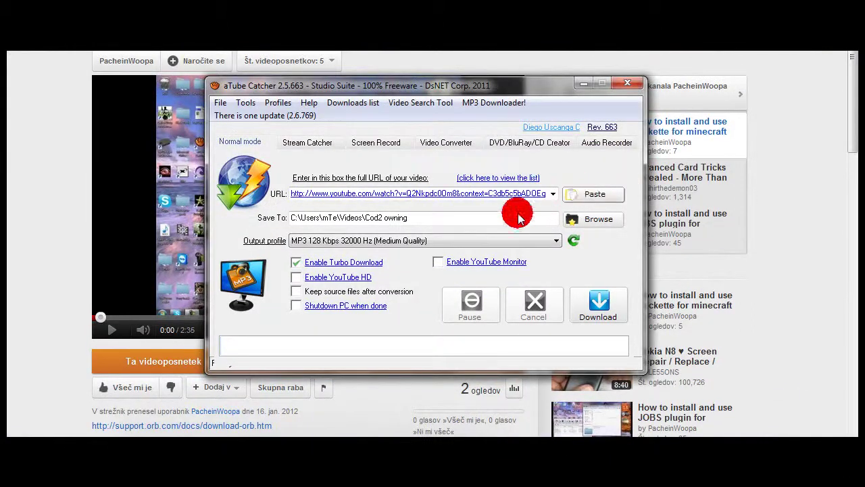
pyautogui.click(575, 219)
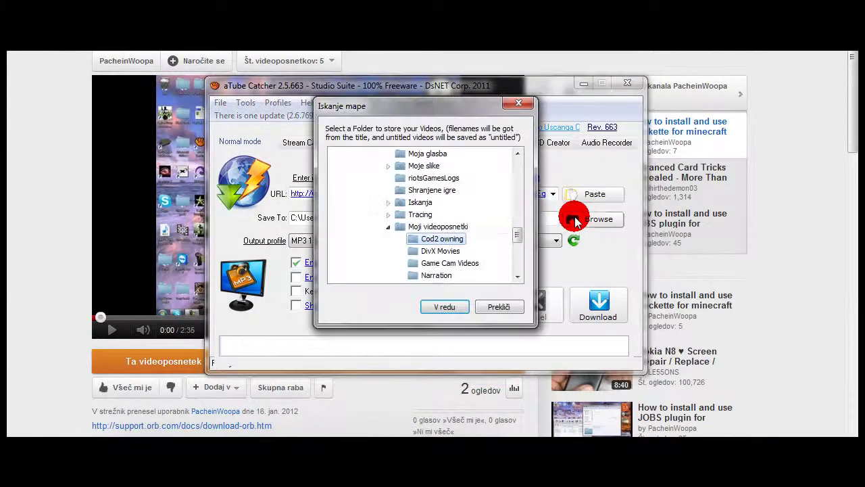
pyautogui.click(519, 103)
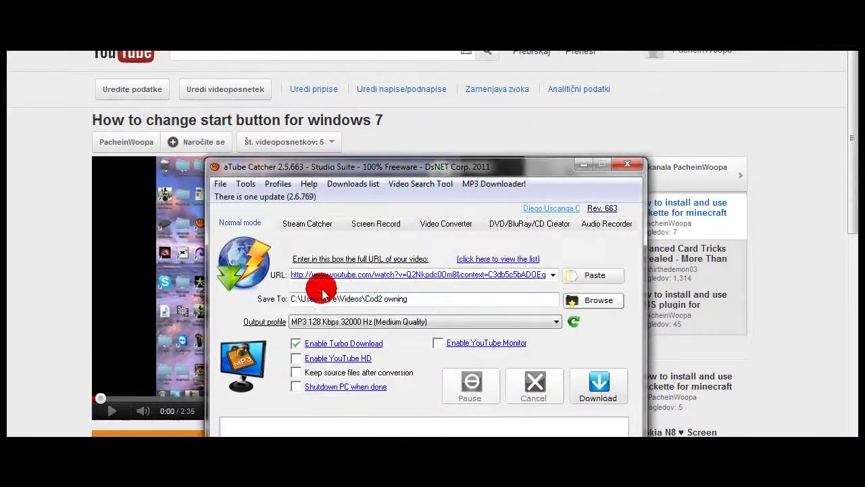
# - Set the save folder to Namizje (Desktop) instead of the Cod2 folder
pyautogui.click(595, 300)
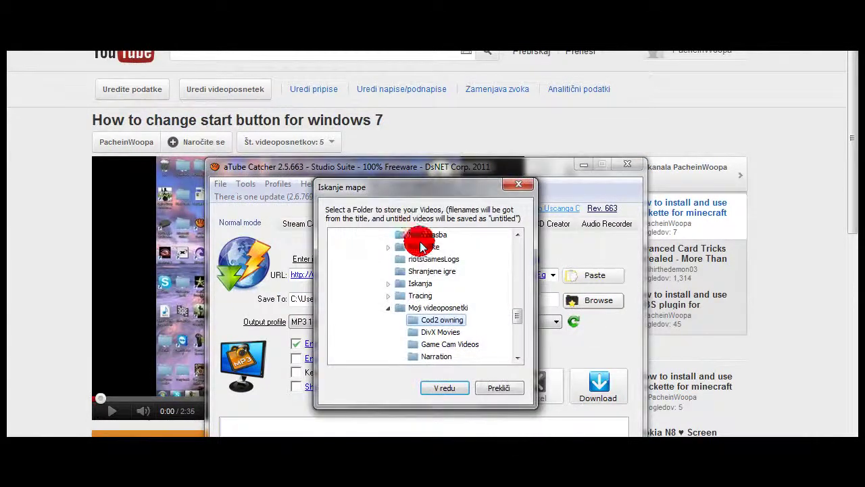
pyautogui.scroll(3, 433, 272)
pyautogui.scroll(5, 433, 272)
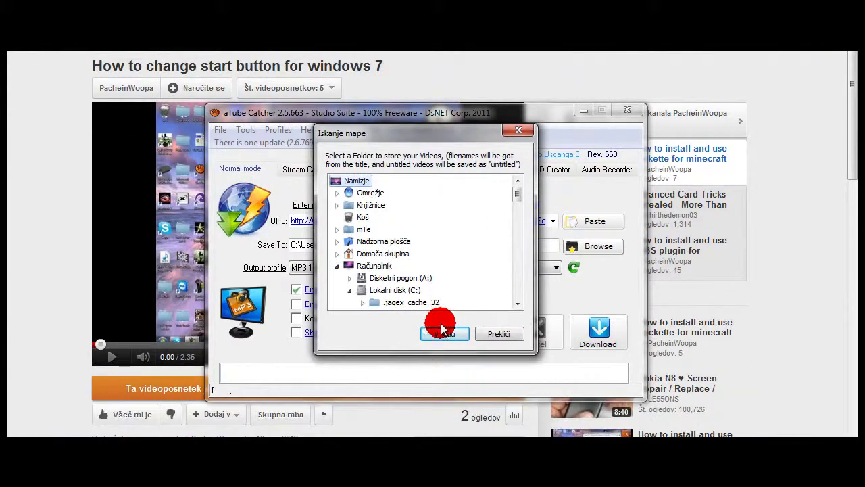
pyautogui.click(443, 330)
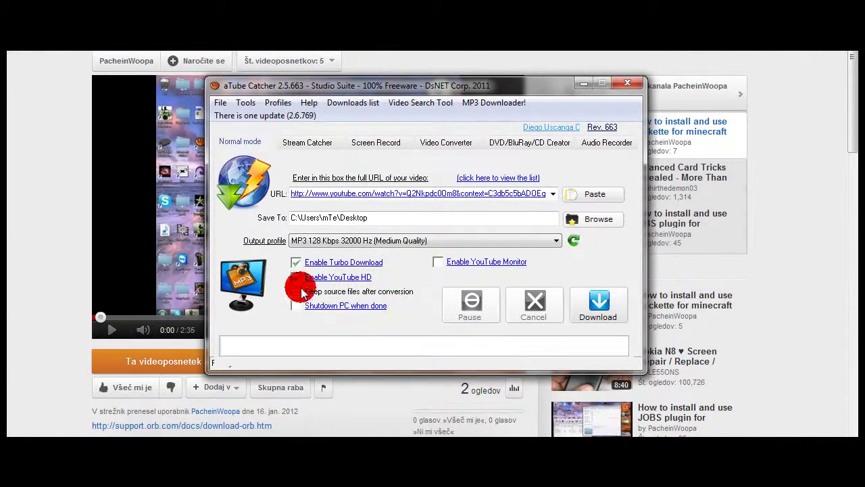
# - Enable YouTube HD, minimize Opera, and move the aTube Catcher window to the right
pyautogui.click(297, 277)
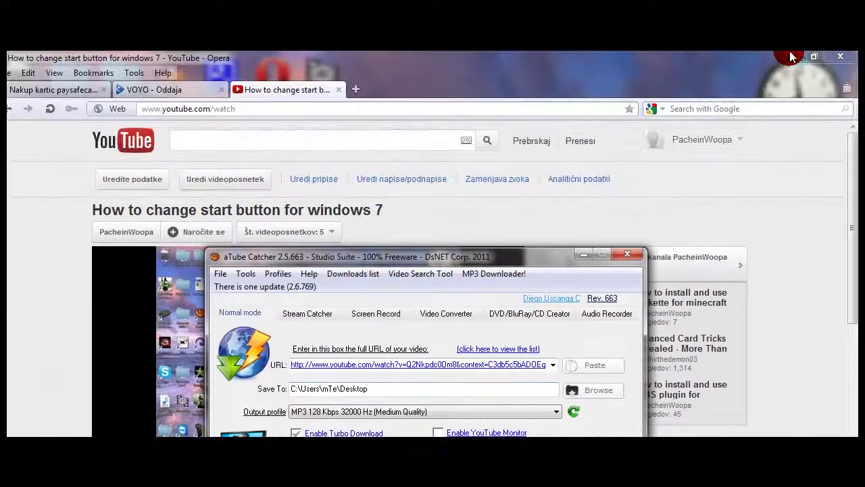
pyautogui.click(792, 57)
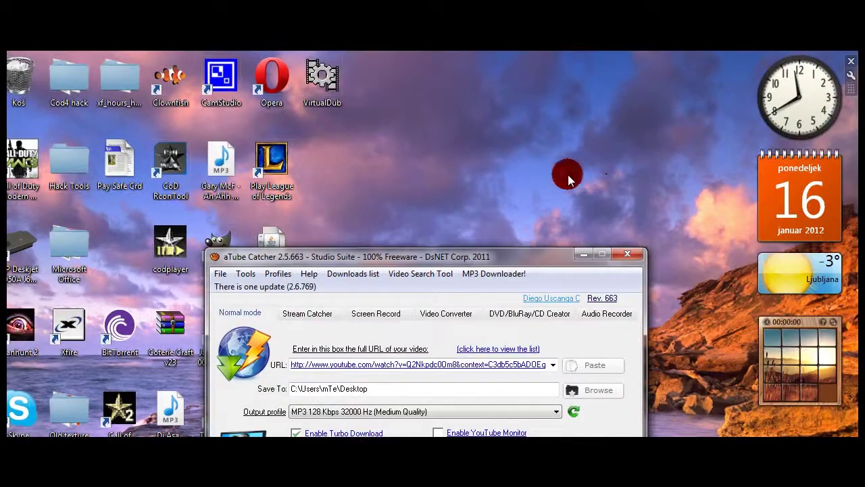
pyautogui.moveTo(497, 254)
pyautogui.mouseDown()
pyautogui.moveTo(521, 277)
pyautogui.moveTo(602, 273)
pyautogui.moveTo(609, 243)
pyautogui.mouseUp()
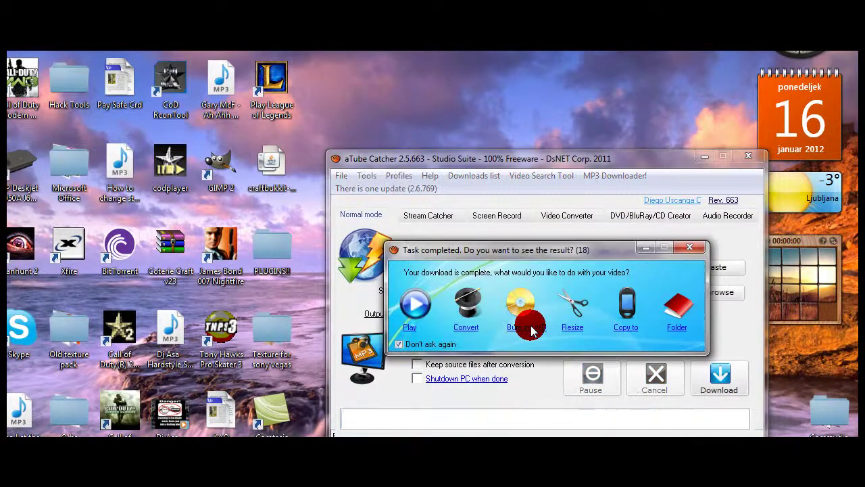
# - Close the Task completed prompt and drag the new MP3 icon to the top of the desktop
pyautogui.moveTo(596, 257); pyautogui.dragTo(620, 232)
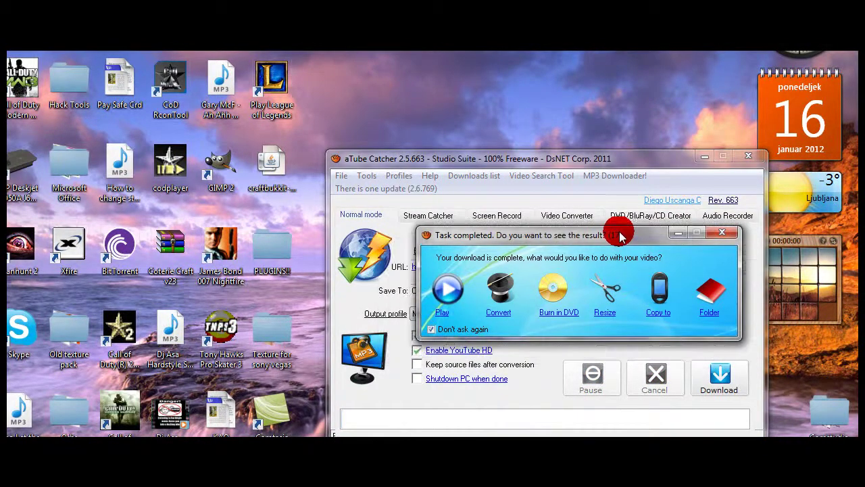
pyautogui.click(722, 232)
pyautogui.moveTo(138, 250); pyautogui.dragTo(521, 177)
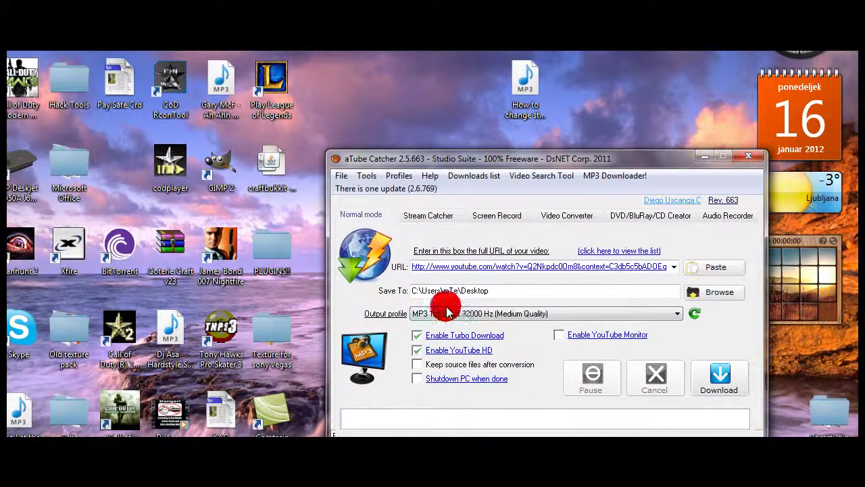
# - Pick WMV (Windows Media Video V1 VBR) from the Output profile list, replacing MP3 128 Kbps
pyautogui.click(553, 315)
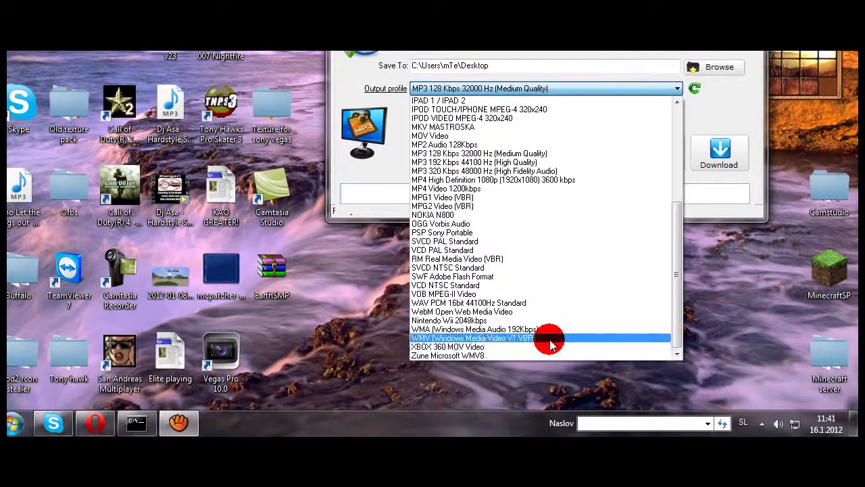
pyautogui.click(482, 337)
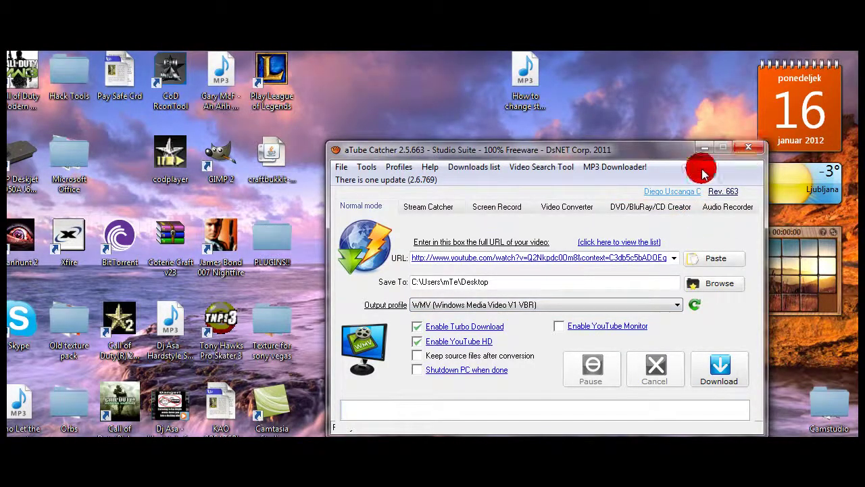
# - View Stream Catcher (declining WinPcap) and Screen Record, keeping the microphone as audio device
pyautogui.click(427, 207)
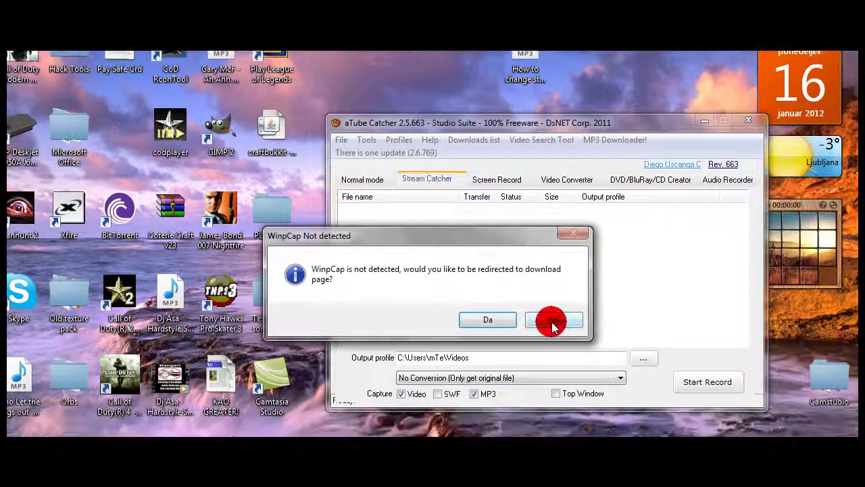
pyautogui.click(547, 318)
pyautogui.click(513, 180)
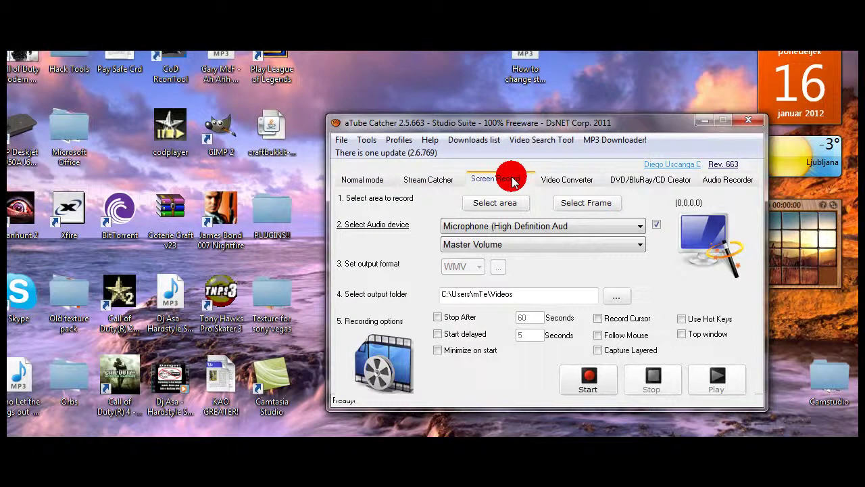
pyautogui.click(528, 223)
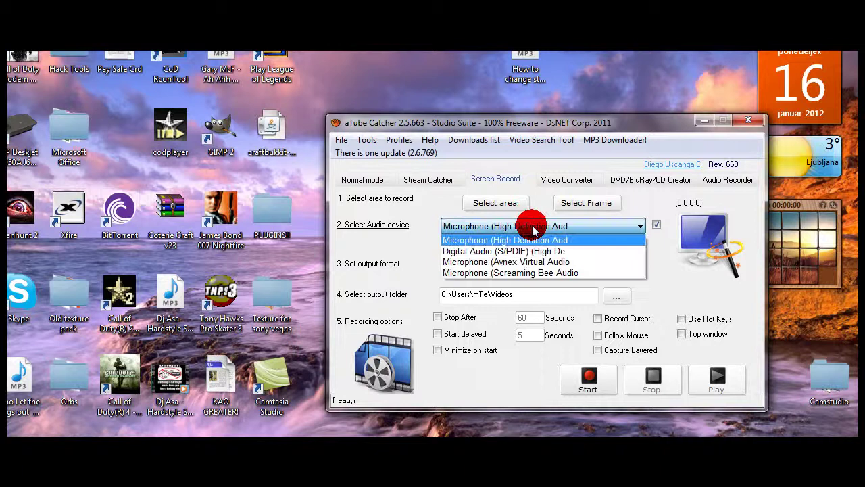
pyautogui.click(533, 229)
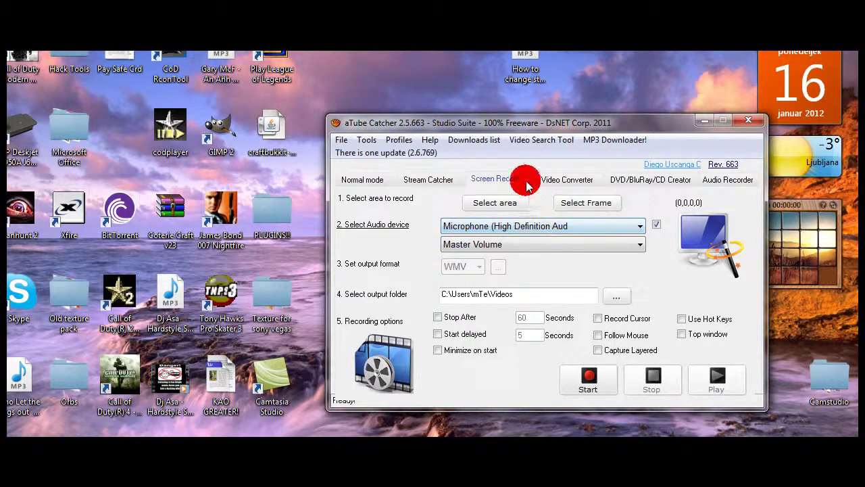
# - View Video Converter, DVD/BluRay/CD Creator and Audio Recorder, then return to Normal mode
pyautogui.click(558, 185)
pyautogui.click(647, 184)
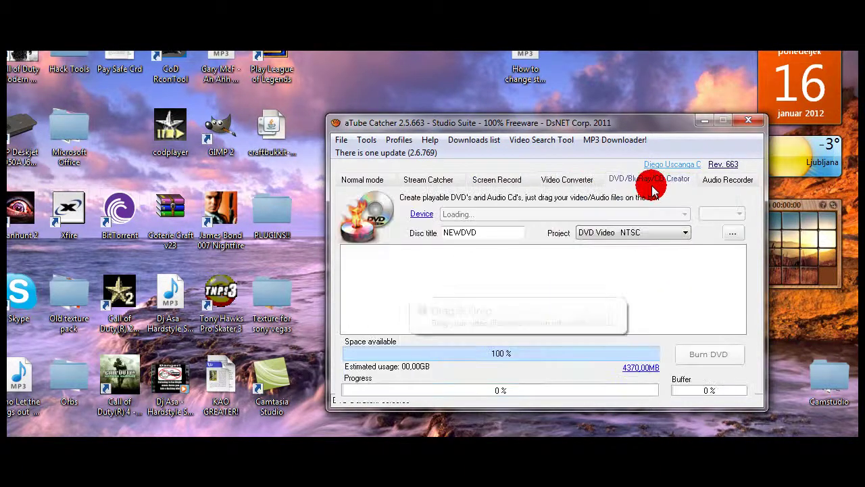
pyautogui.click(719, 179)
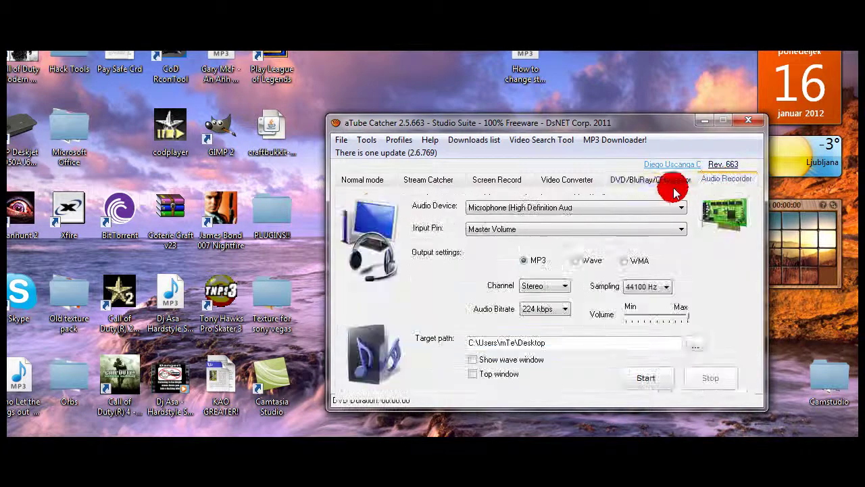
pyautogui.click(497, 179)
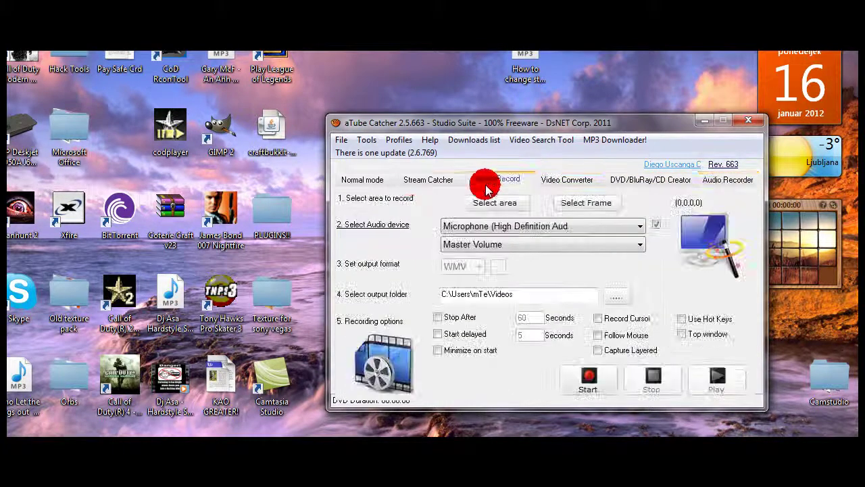
pyautogui.click(428, 180)
pyautogui.click(377, 182)
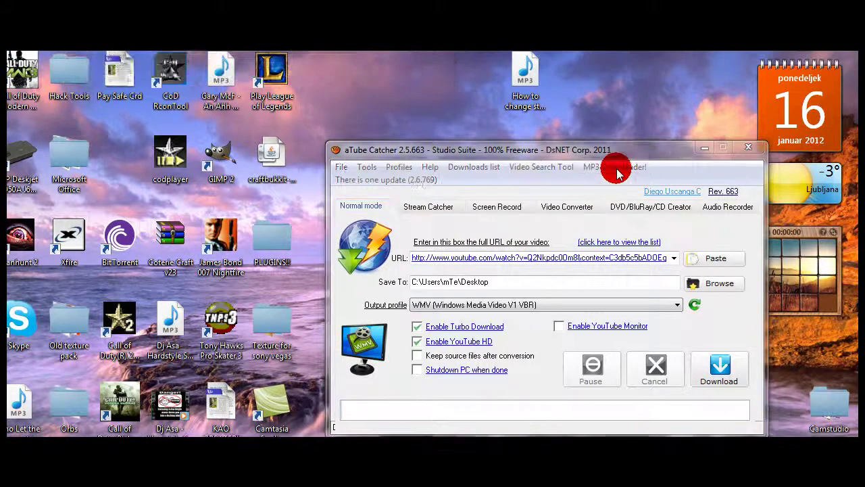
pyautogui.click(615, 140)
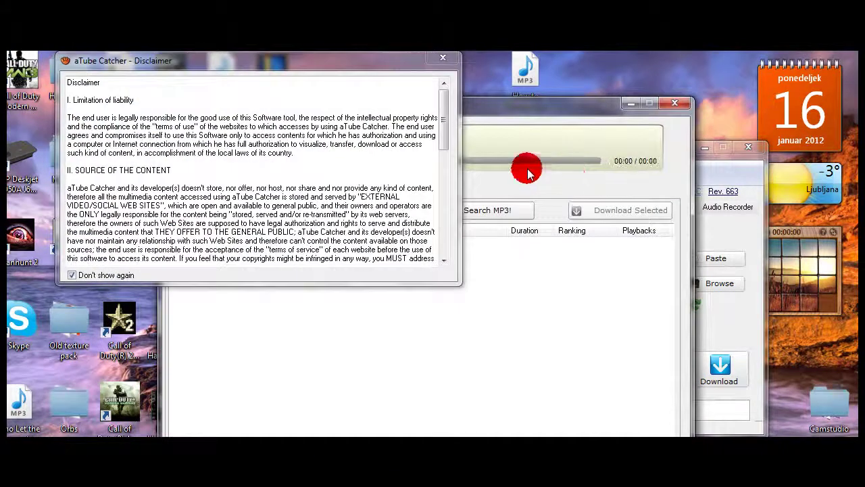
pyautogui.click(442, 140)
pyautogui.click(675, 192)
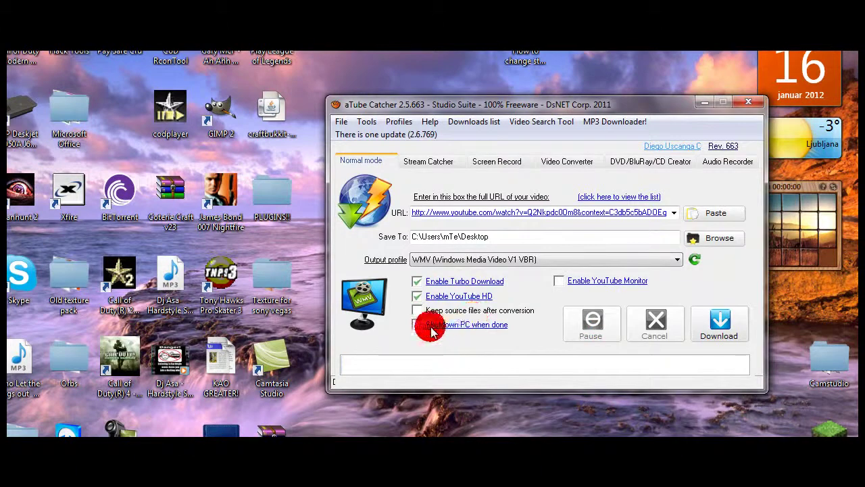
pyautogui.click(557, 282)
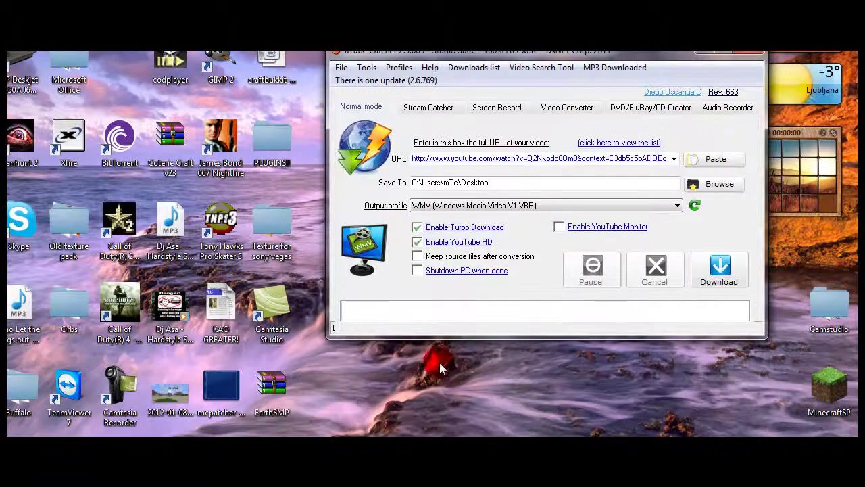
pyautogui.click(417, 271)
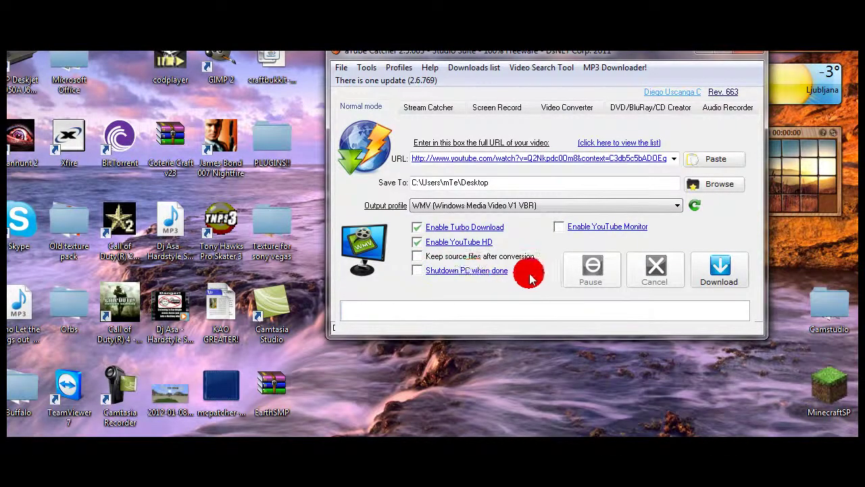
pyautogui.click(448, 206)
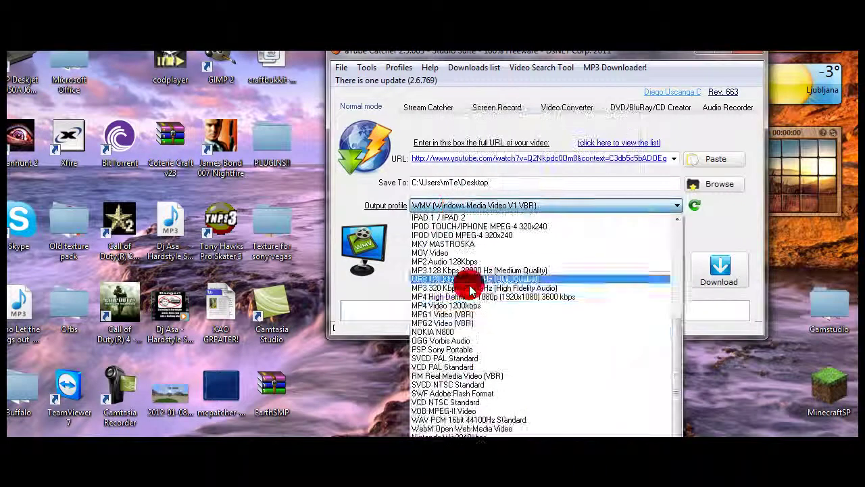
pyautogui.scroll(2, 472, 304)
pyautogui.scroll(3, 480, 328)
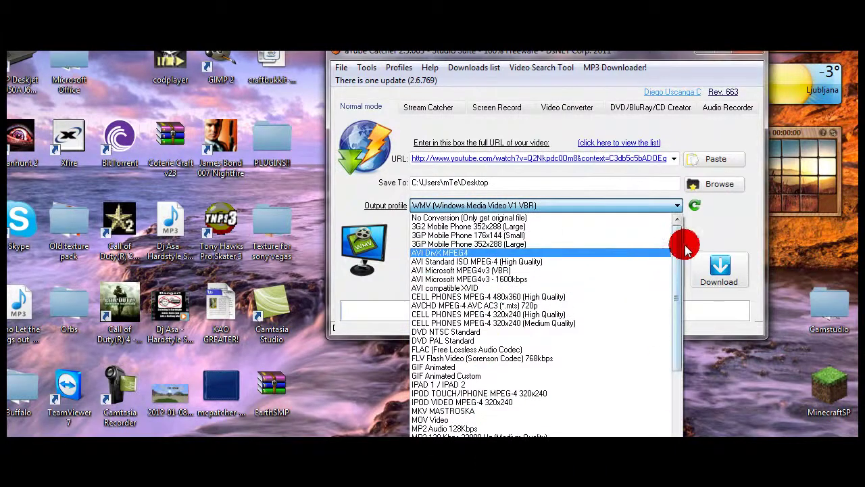
pyautogui.moveTo(676, 247); pyautogui.dragTo(664, 341)
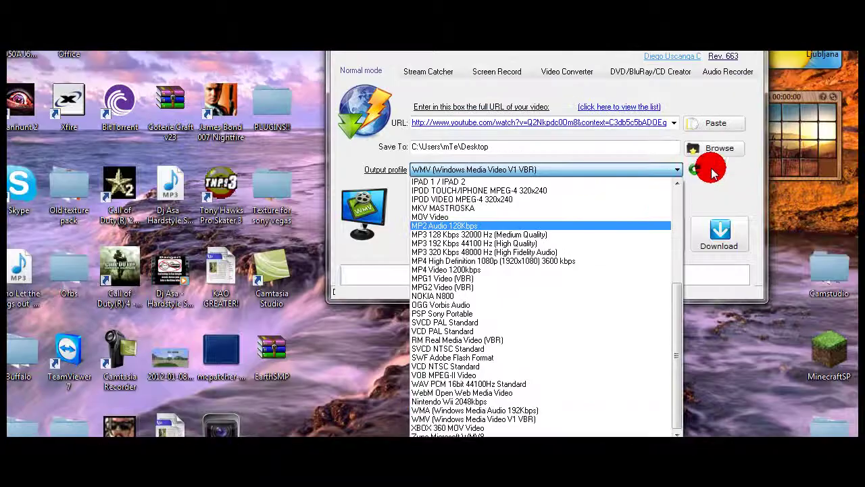
pyautogui.click(675, 173)
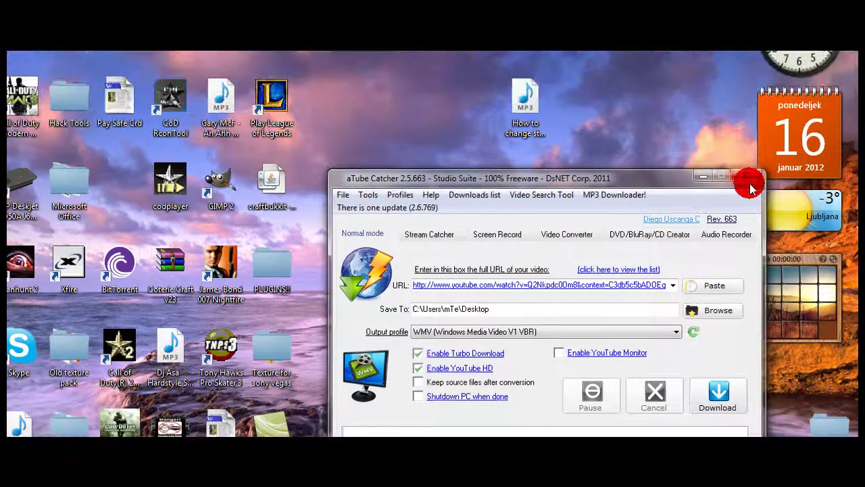
# - Close aTube Catcher and place its shortcut beside the Microsoft Office folder on the desktop
pyautogui.click(749, 175)
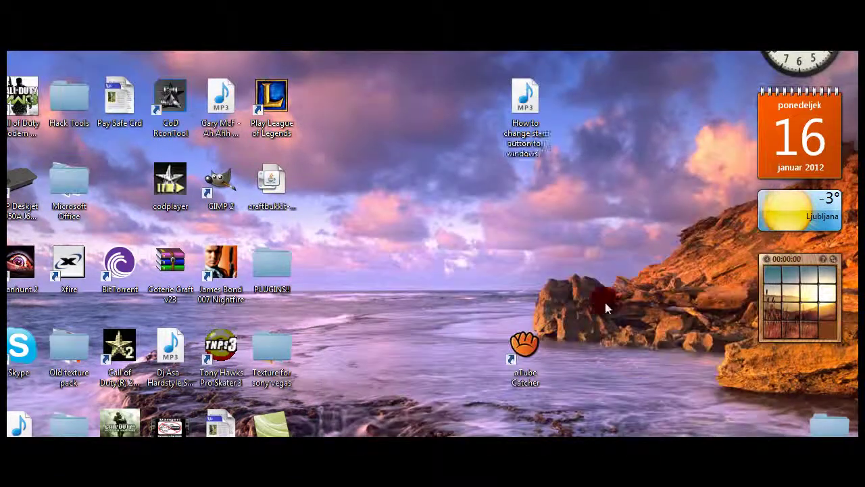
pyautogui.moveTo(525, 345); pyautogui.dragTo(424, 433)
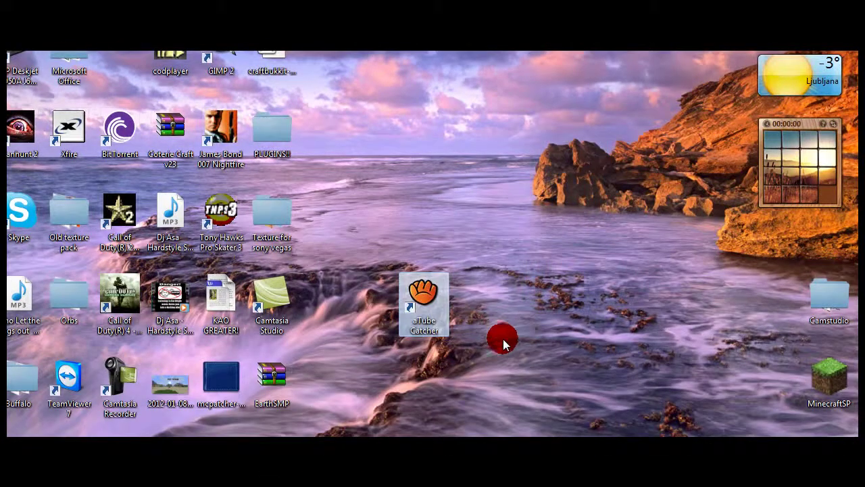
pyautogui.moveTo(424, 298); pyautogui.dragTo(120, 64)
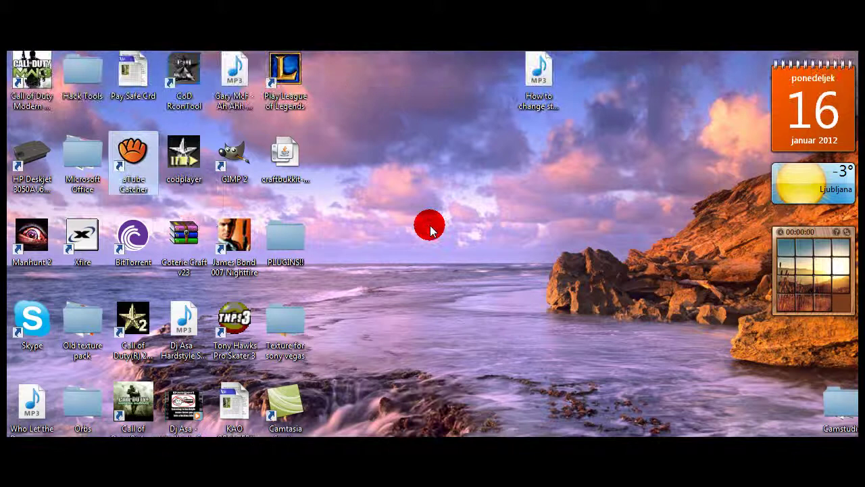
pyautogui.click(431, 228)
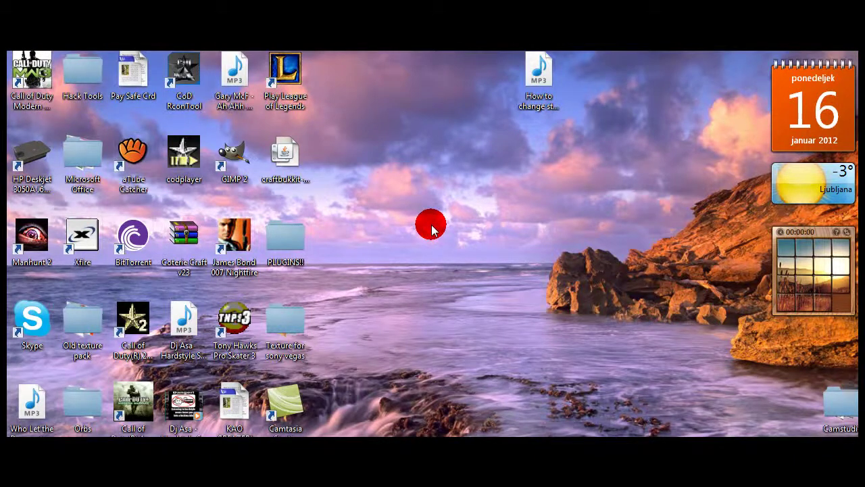